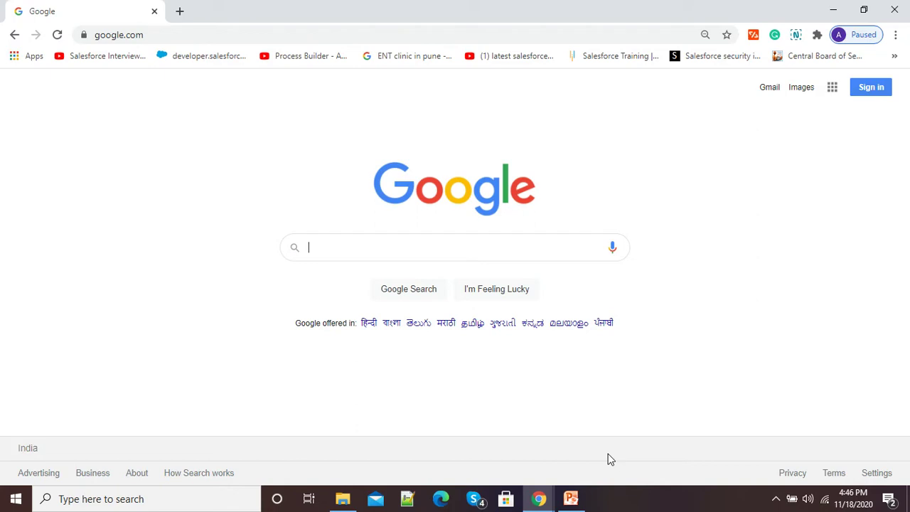
- Search Google for 'chrome web store'
text(chrome )
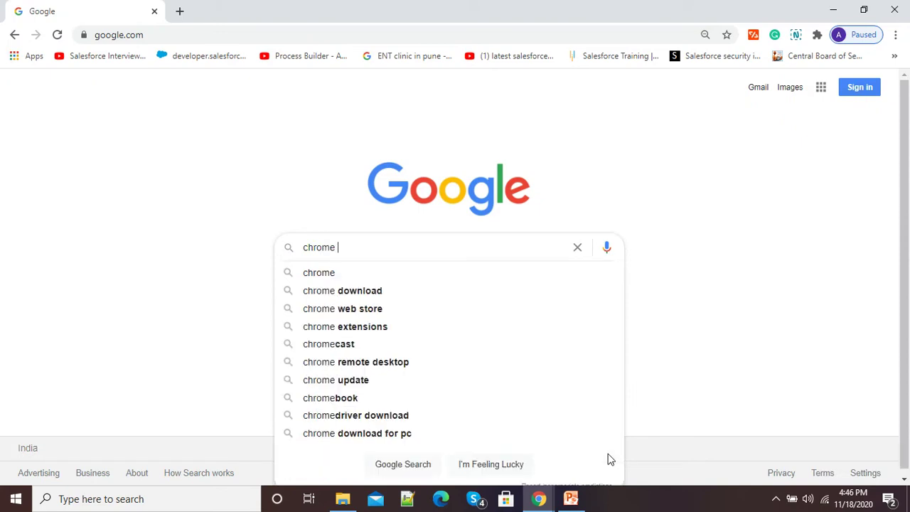
text(web store)
key(Return)
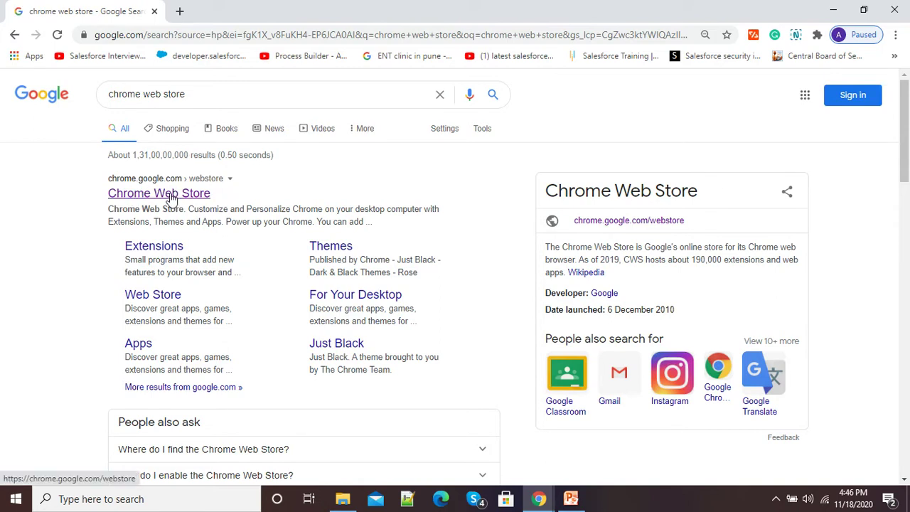
- Go to the Chrome Web Store, search 'nimbus scr', and open the Nimbus Screenshot & Screen Video Recorder page
click(169, 197)
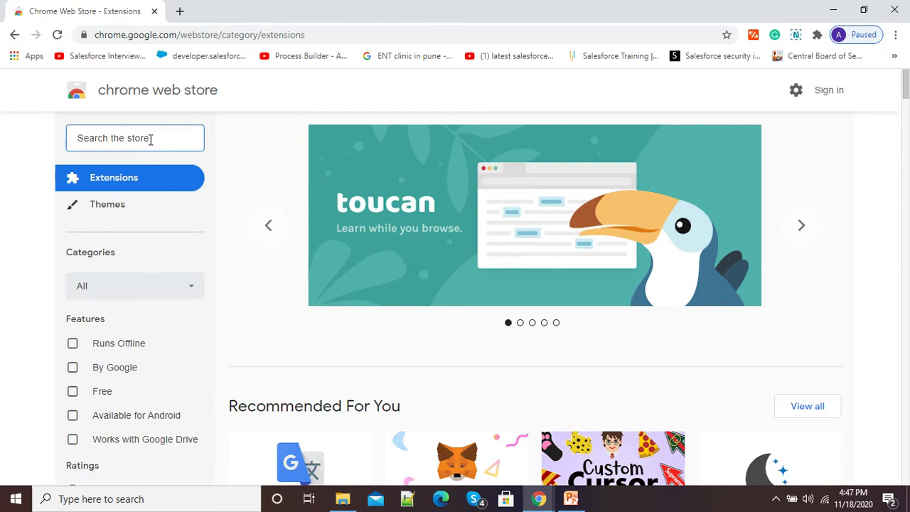
text(nimbus s)
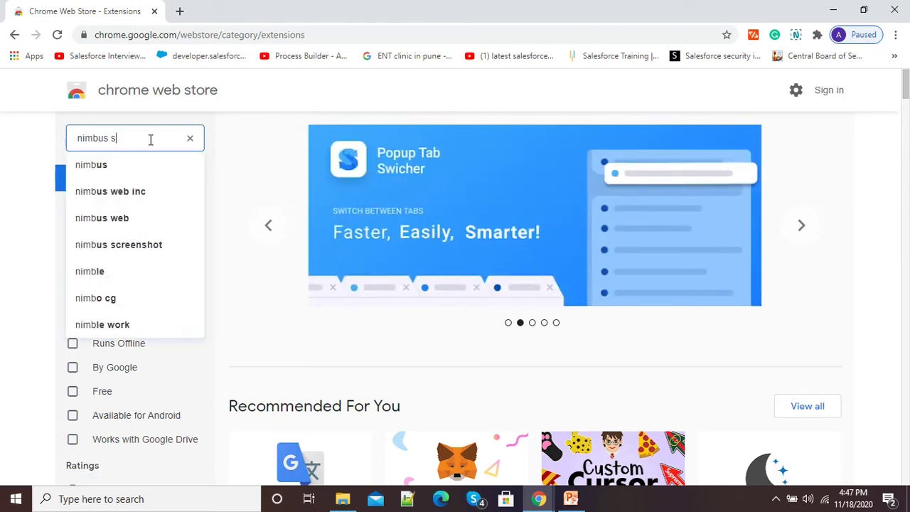
text(cr)
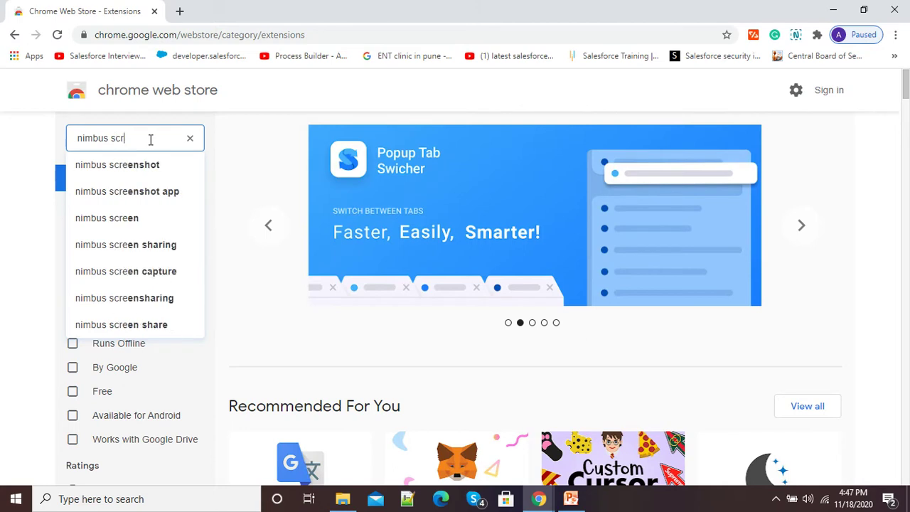
click(145, 168)
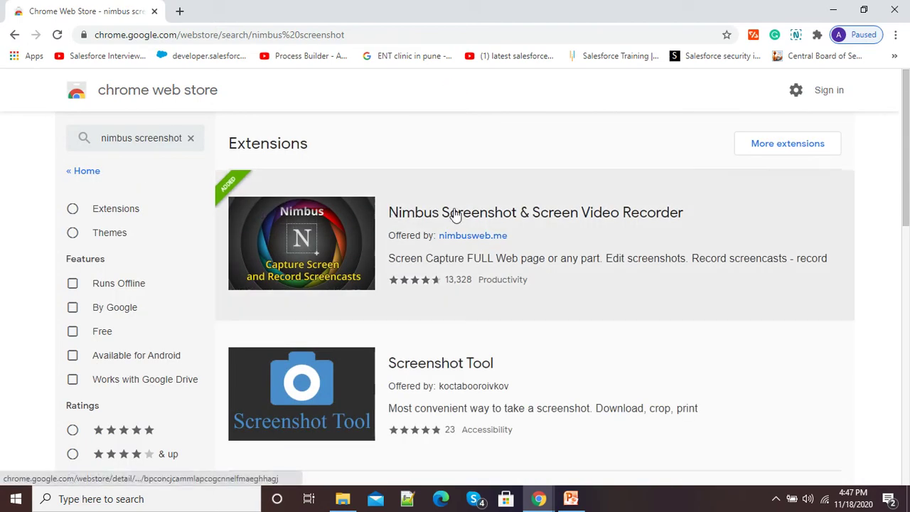
click(320, 226)
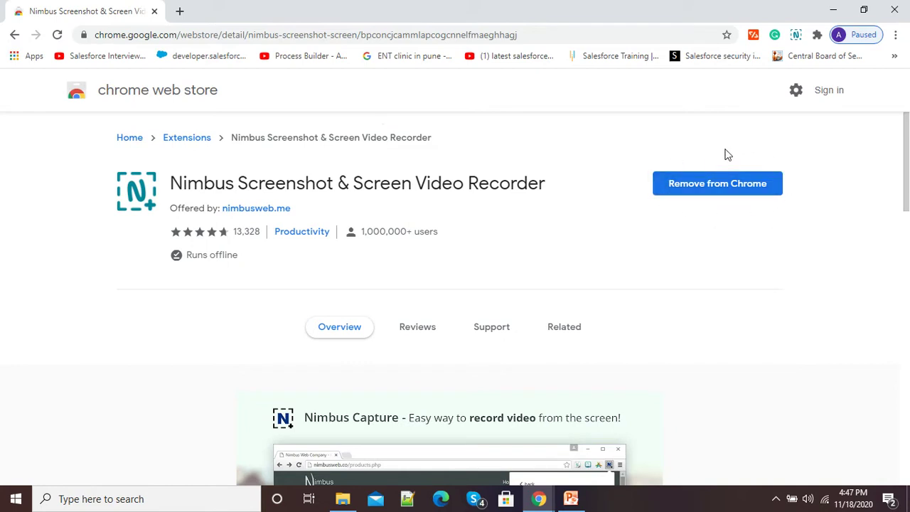
- Load google.com and show the installed extensions list with Nimbus
click(484, 34)
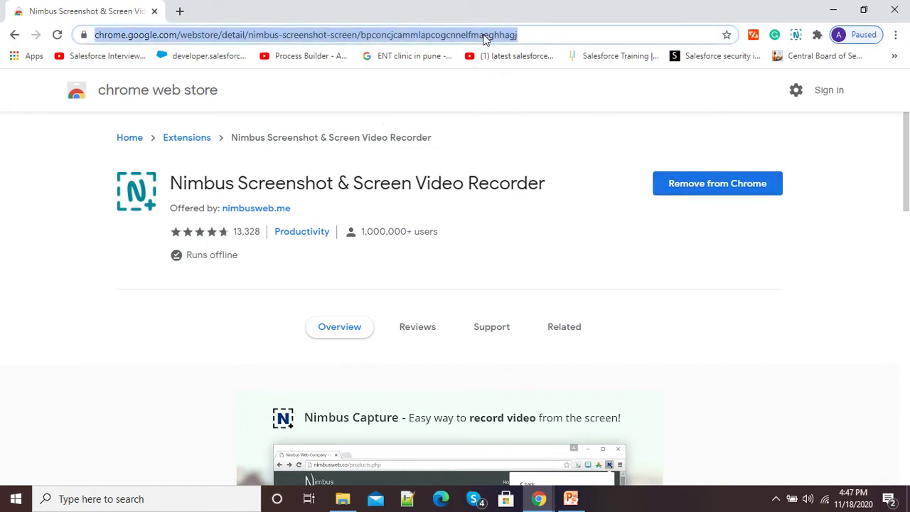
text(google.com)
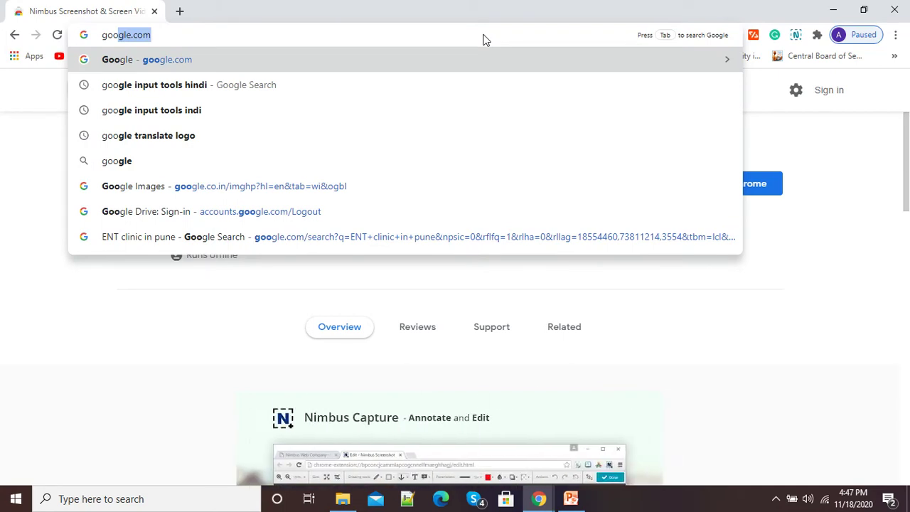
key(Return)
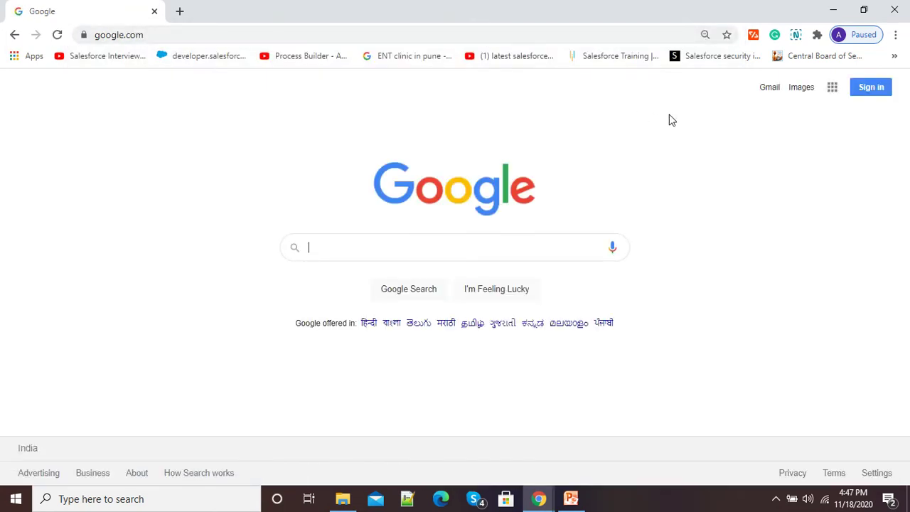
click(817, 35)
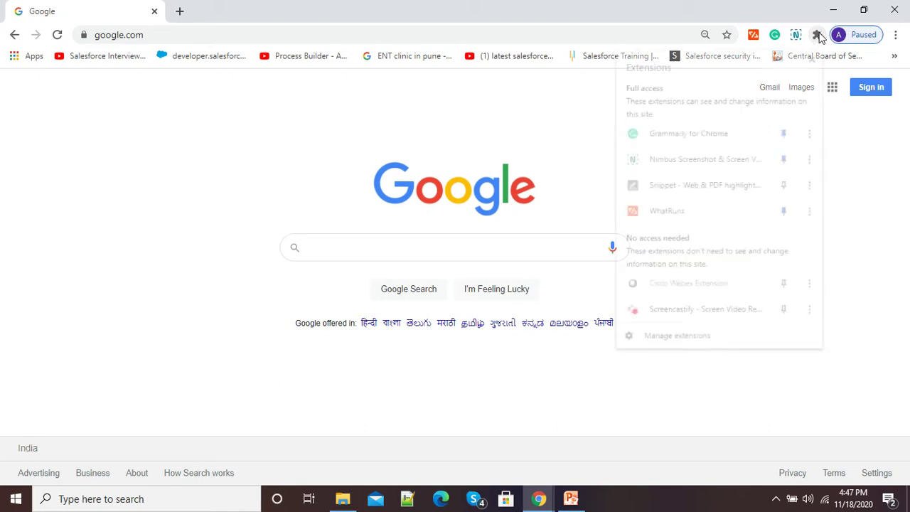
- Open Nimbus's Record Video options and review the video quality settings before returning
click(684, 162)
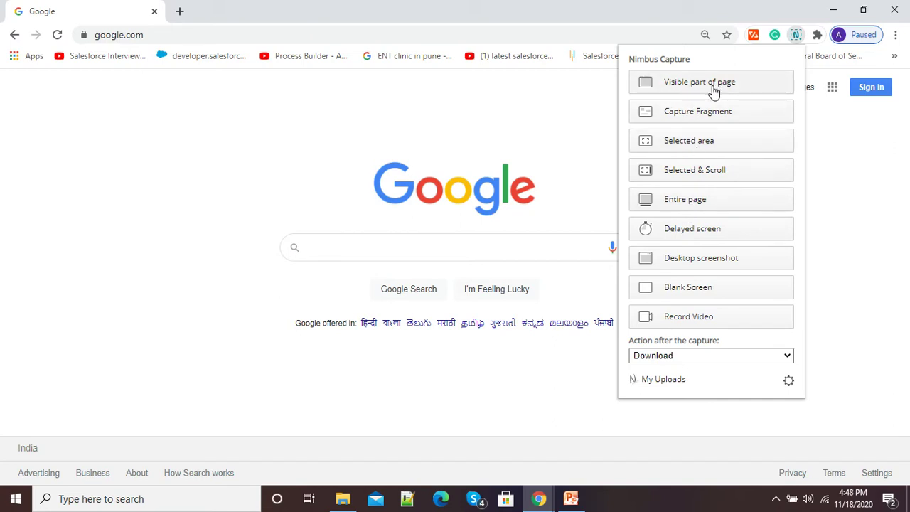
click(694, 317)
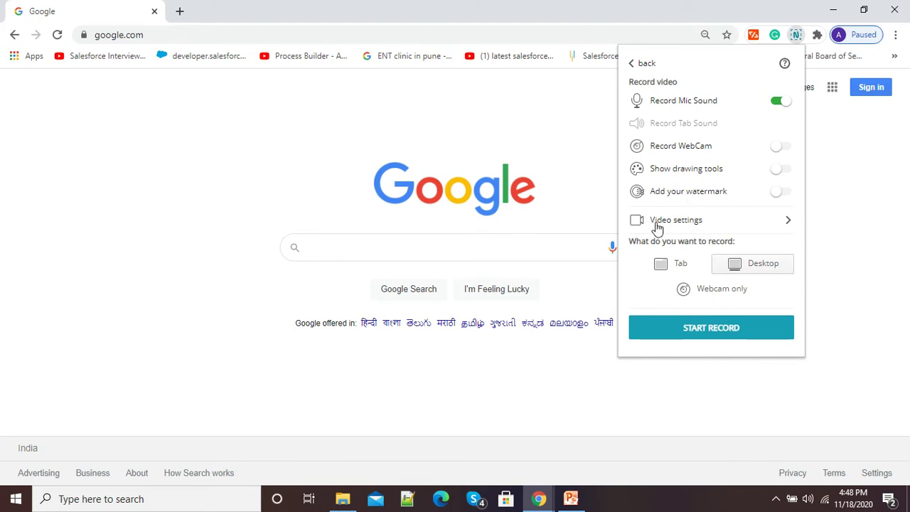
click(680, 226)
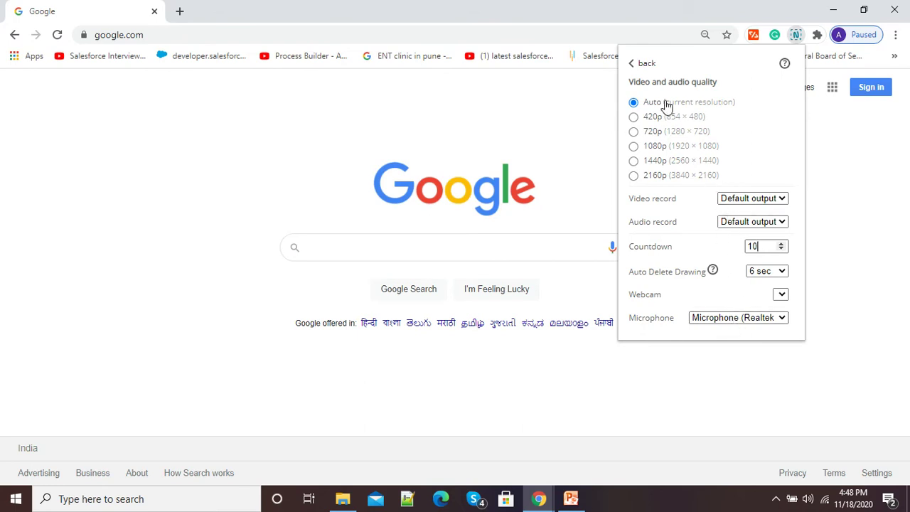
click(648, 67)
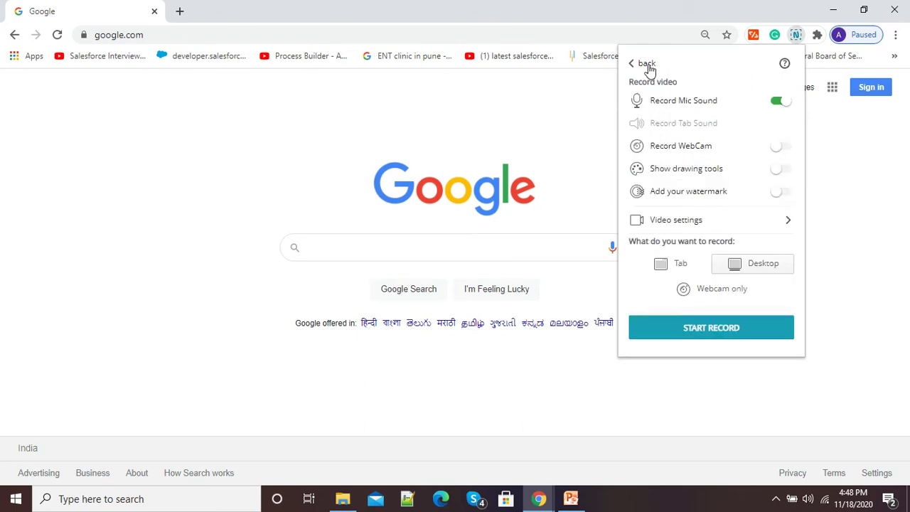
- Start recording by sharing Your Entire Screen with the Nimbus recorder
click(705, 328)
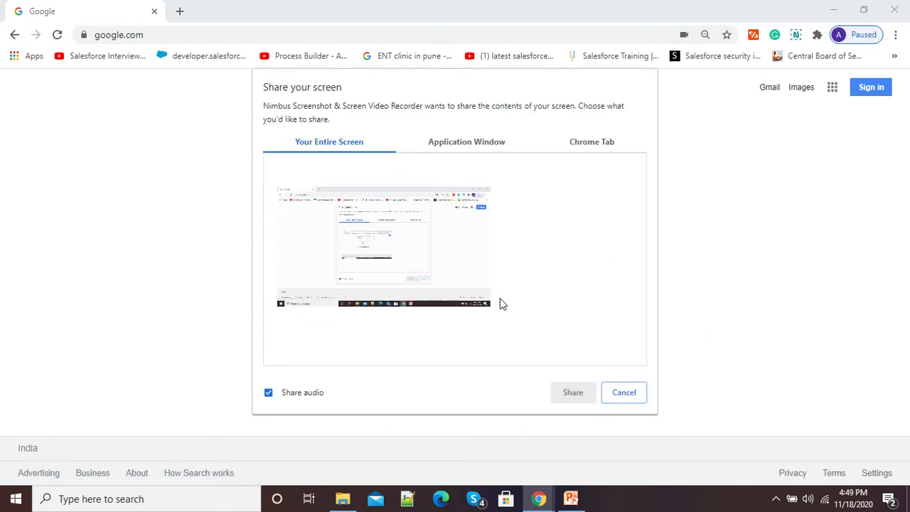
click(394, 225)
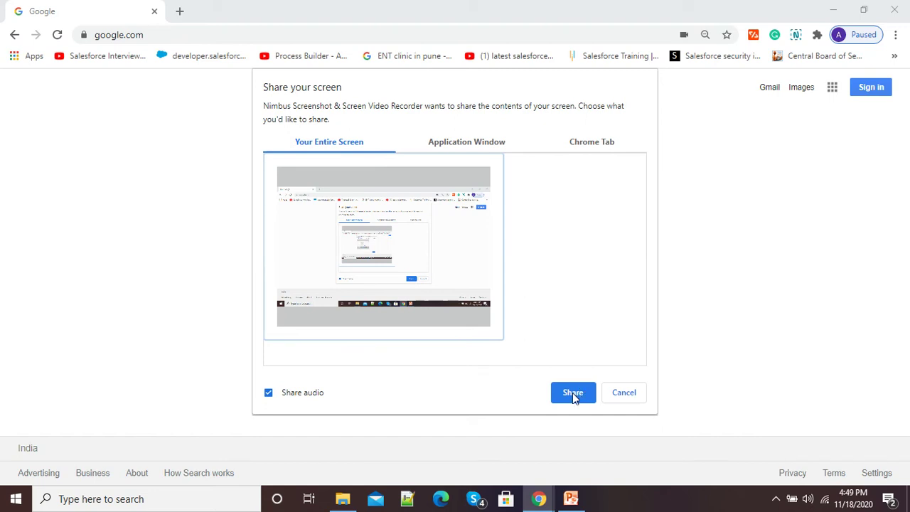
click(572, 392)
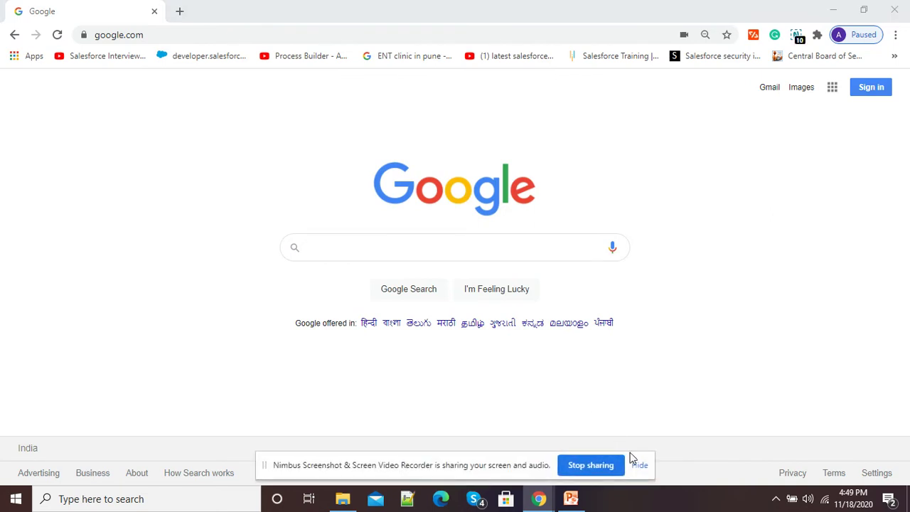
- Dismiss the sharing notice and search Google for 'Mango fruit'
click(639, 465)
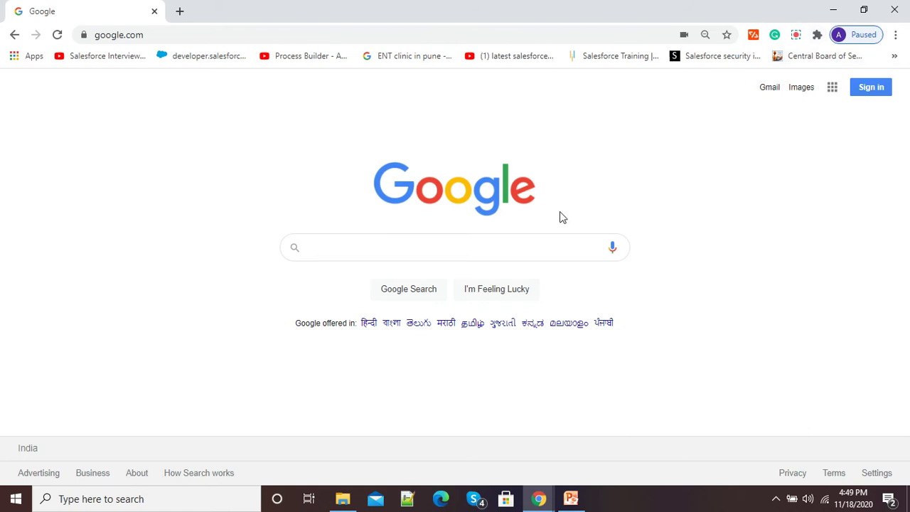
click(511, 242)
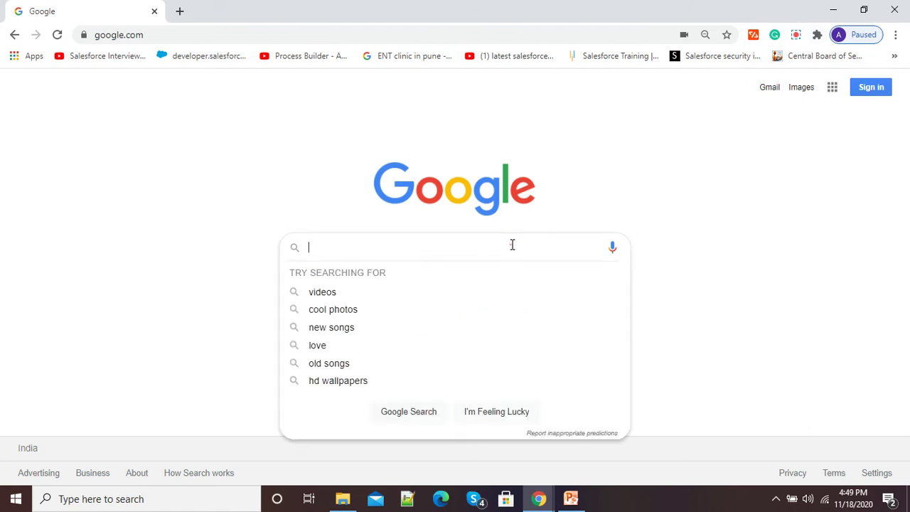
text(Mango furit)
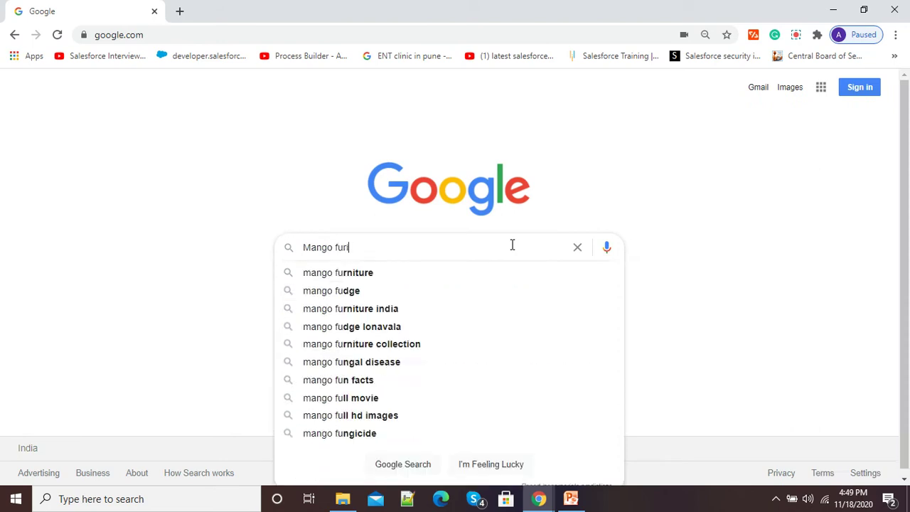
key(BackSpace)
key(BackSpace)
key(BackSpace)
key(BackSpace)
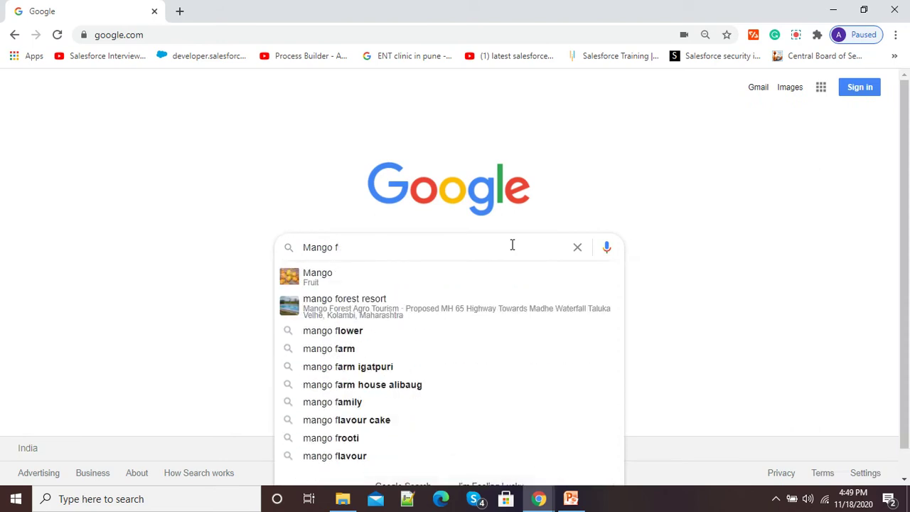
text(rut)
key(BackSpace)
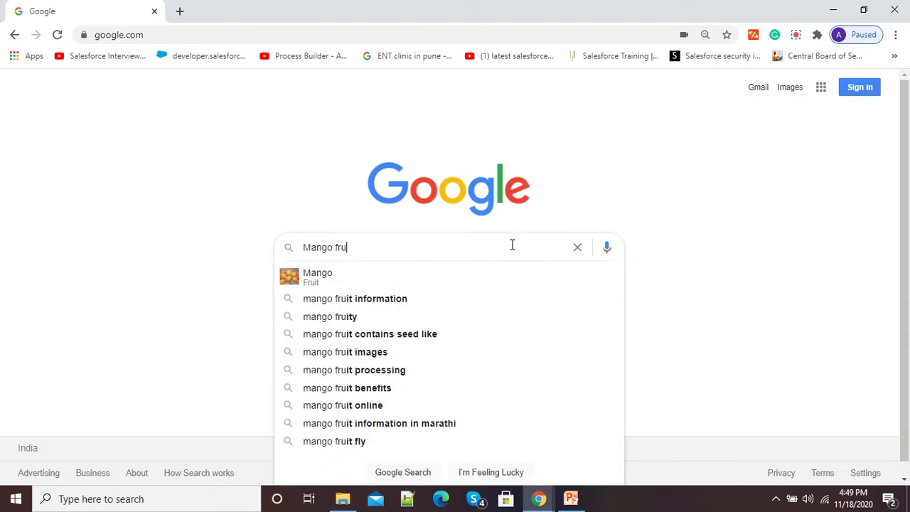
text(it)
key(Return)
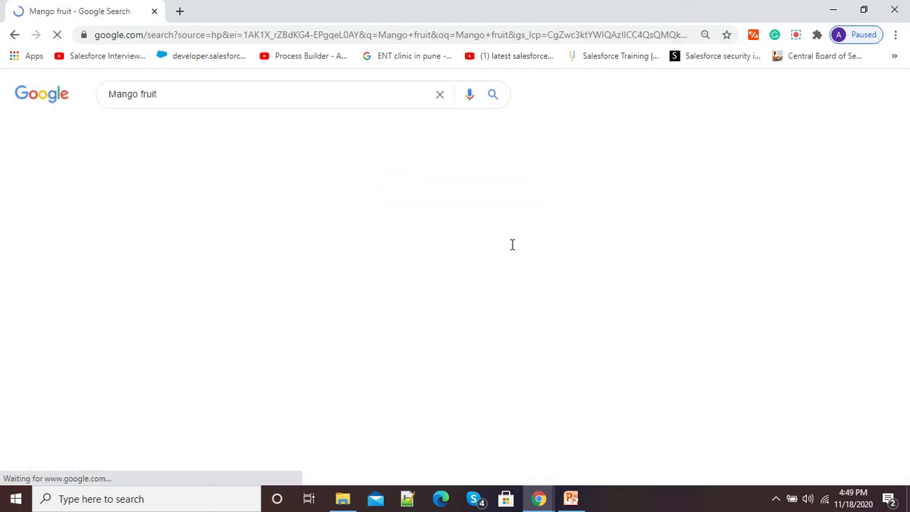
- Browse the Mango fruit results, return to All results, and bring the Nimbus recorder window forward
scroll(368, 308, down, 5)
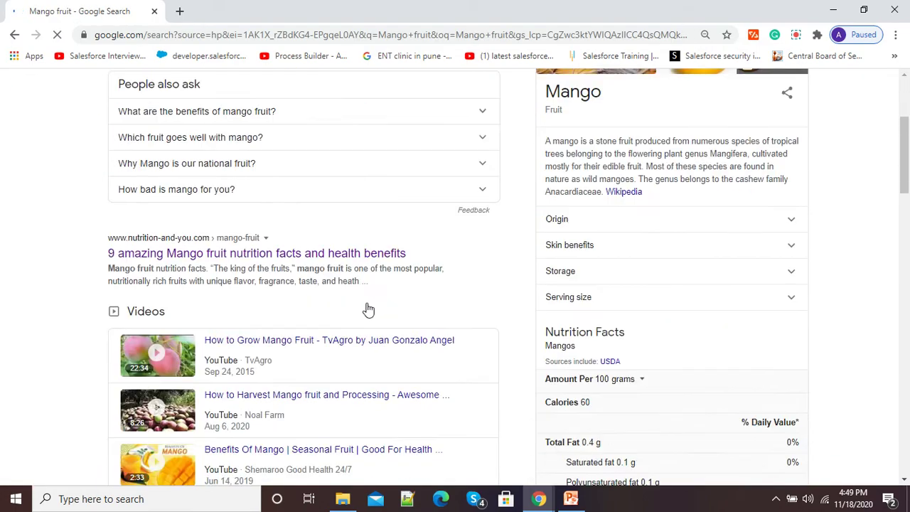
scroll(368, 309, up, 6)
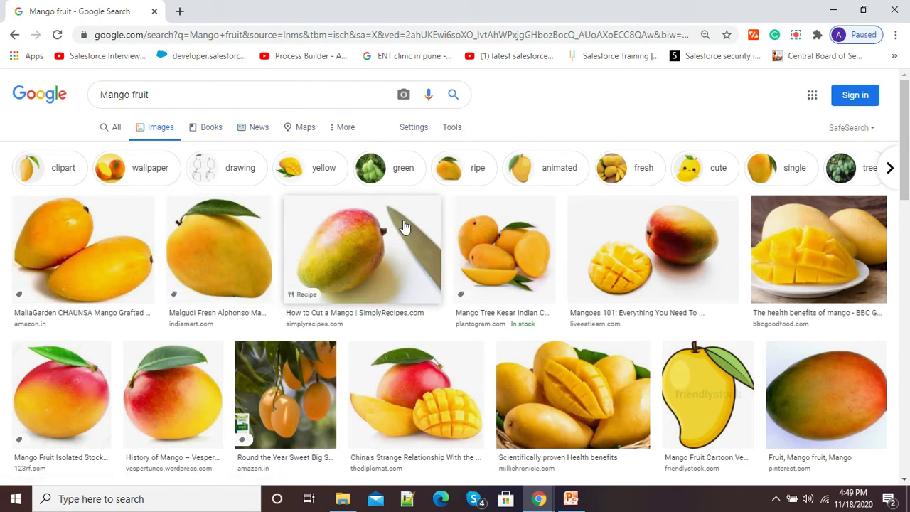
click(116, 129)
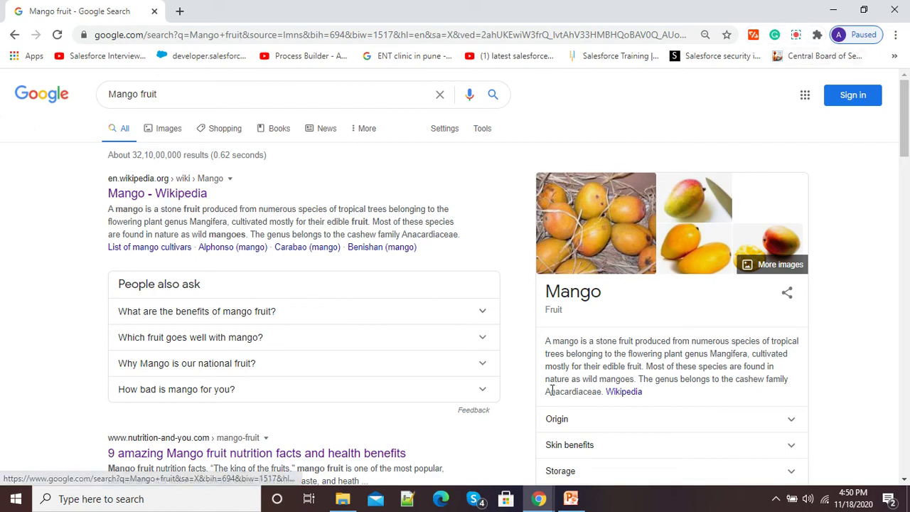
mouse_move(539, 498)
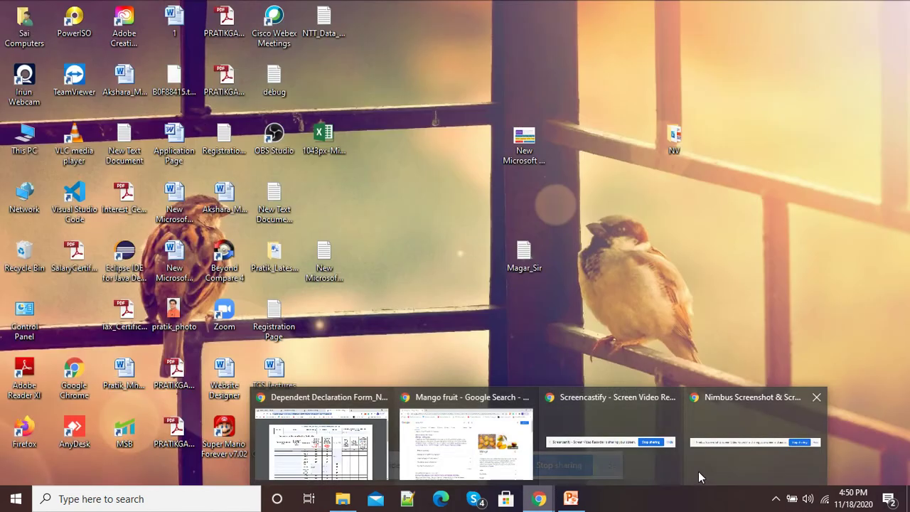
click(708, 467)
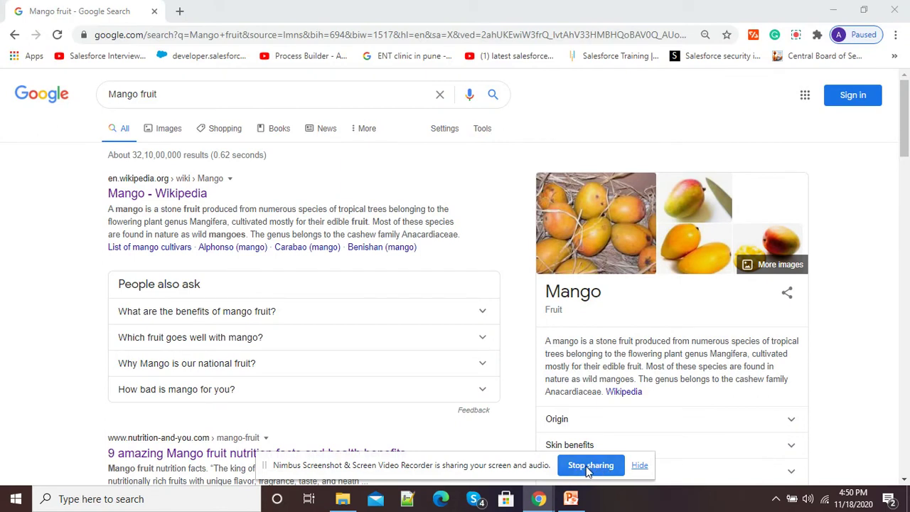
- Stop the screen recording and scroll to the player on the Nimbus edit page
click(594, 466)
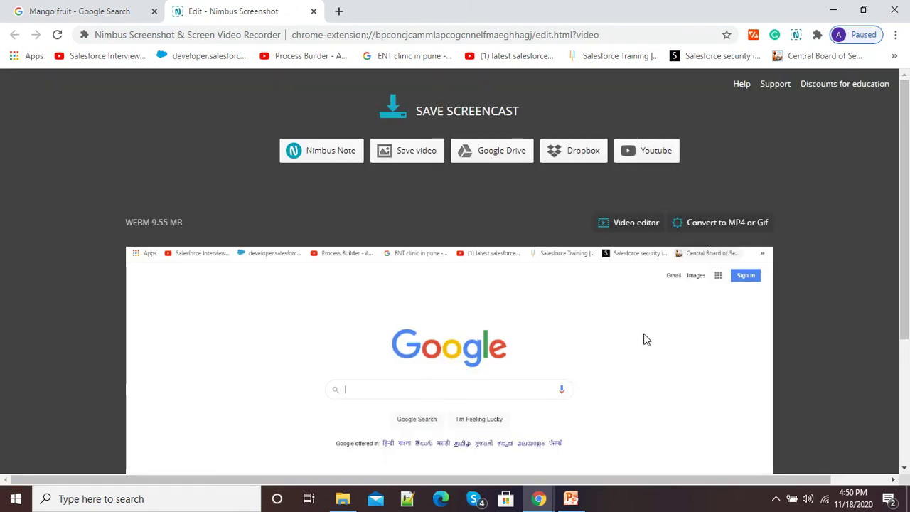
scroll(646, 339, down, 2)
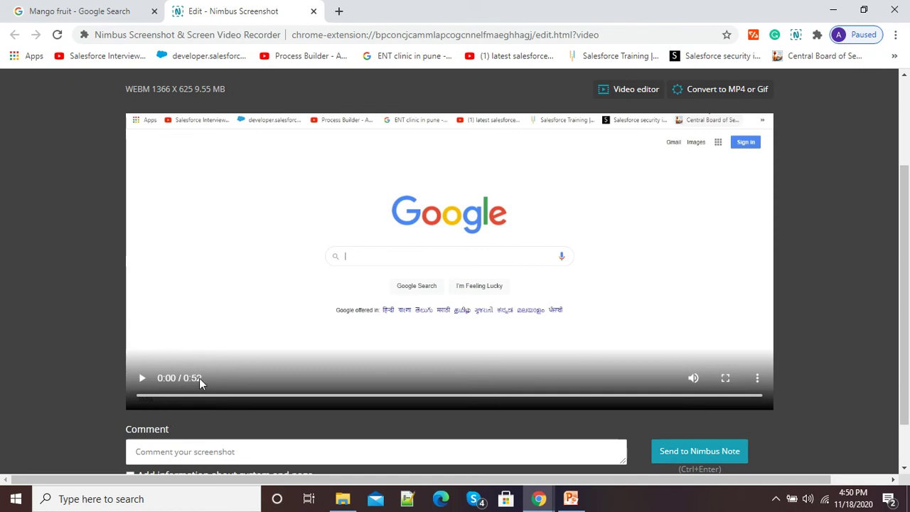
scroll(214, 358, up, 2)
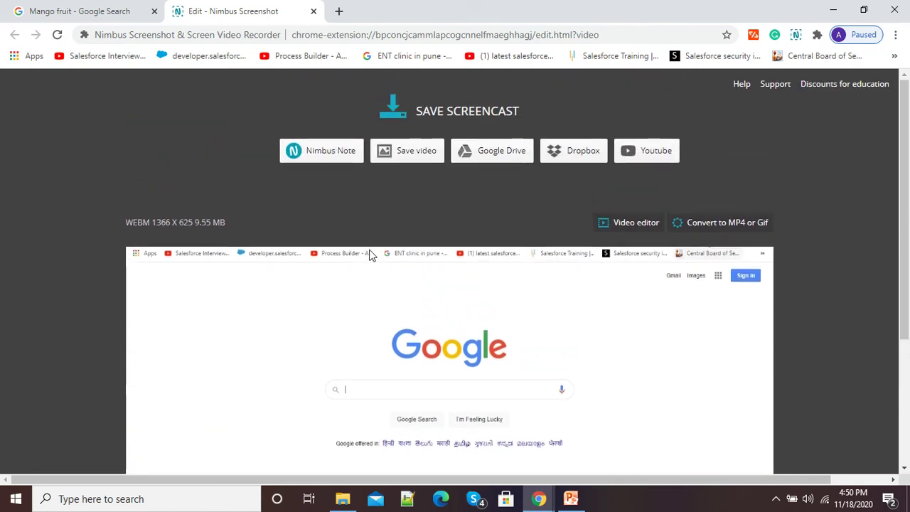
scroll(377, 256, down, 1)
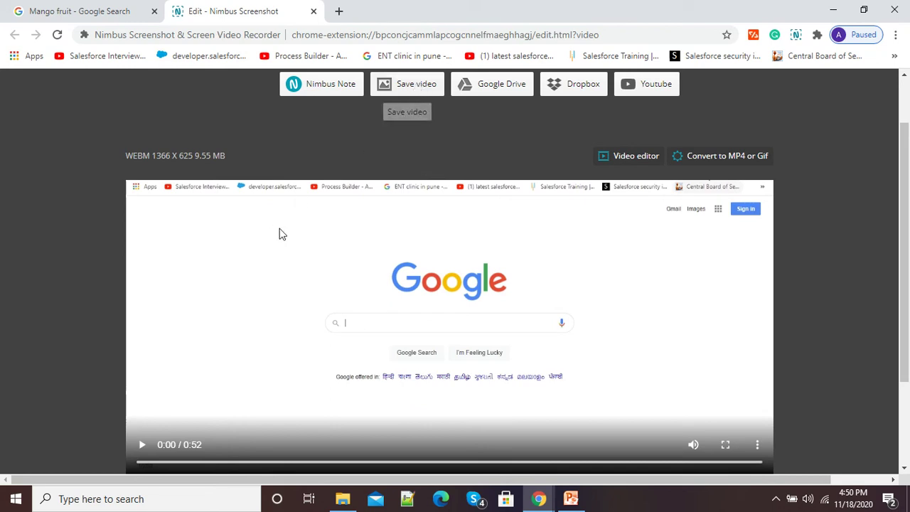
- Play the screencast, seek to about 0:13, then pause it
click(142, 446)
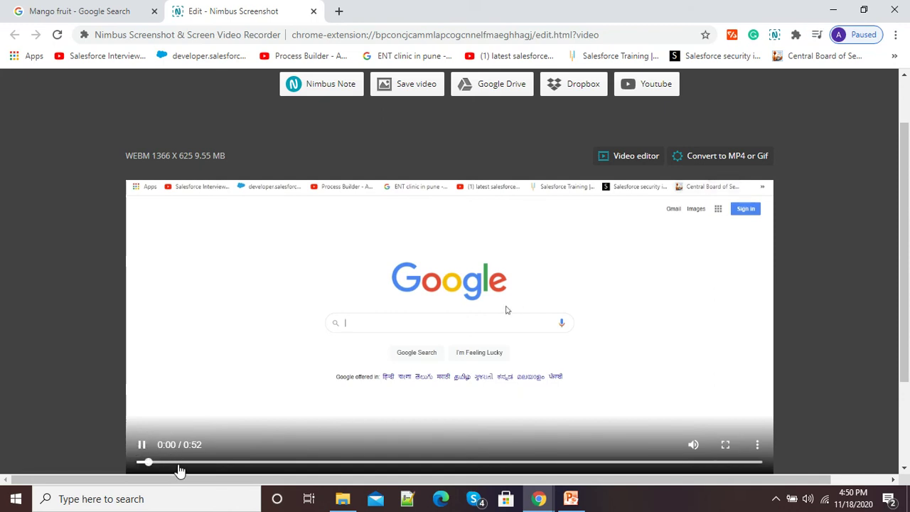
drag(163, 462, 298, 463)
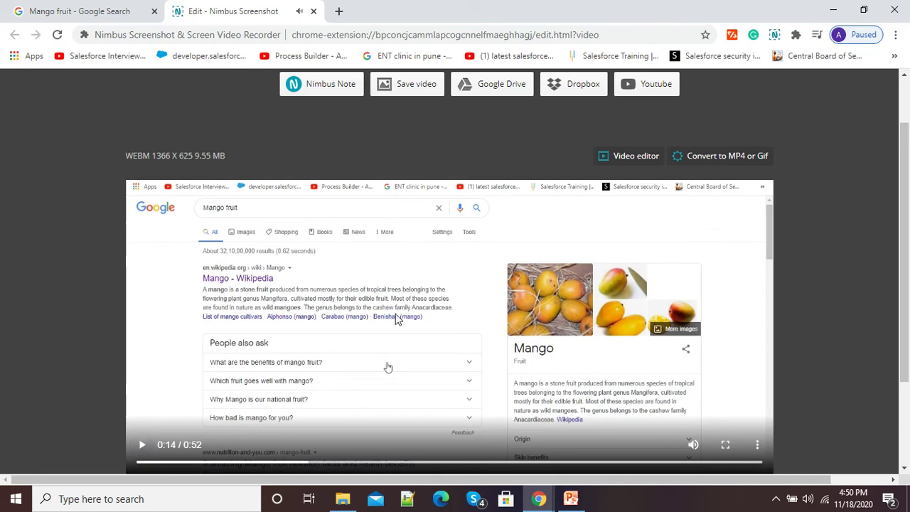
click(387, 367)
- Save the screencast as WebM in Downloads, dismiss the duplicate prompt, and bring Screencastify's notice forward
click(415, 91)
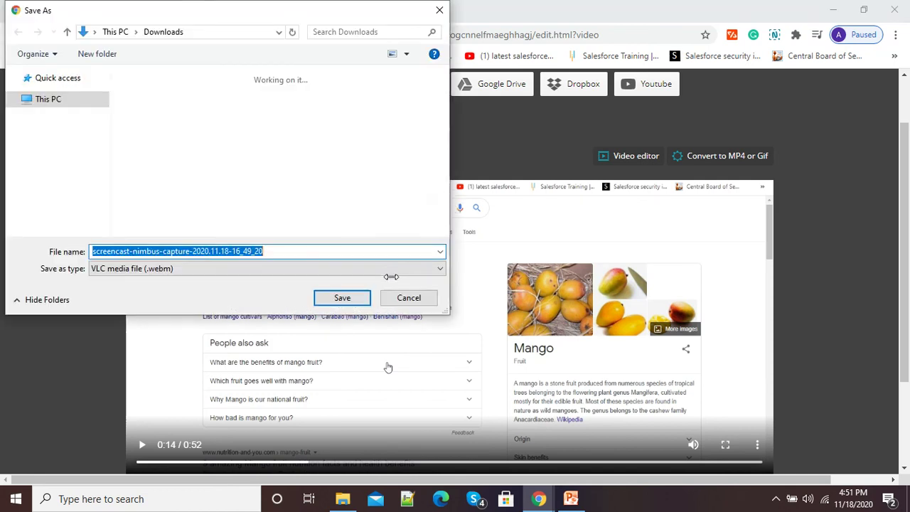
click(341, 298)
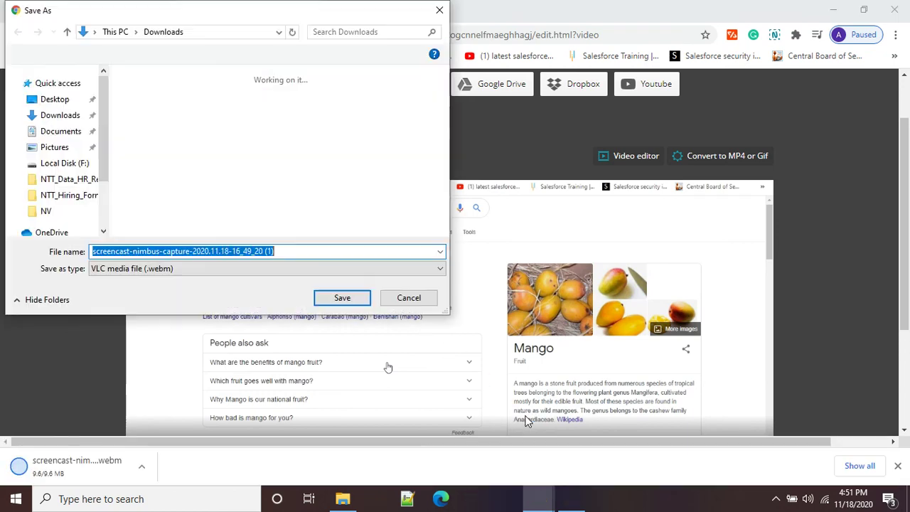
key(Escape)
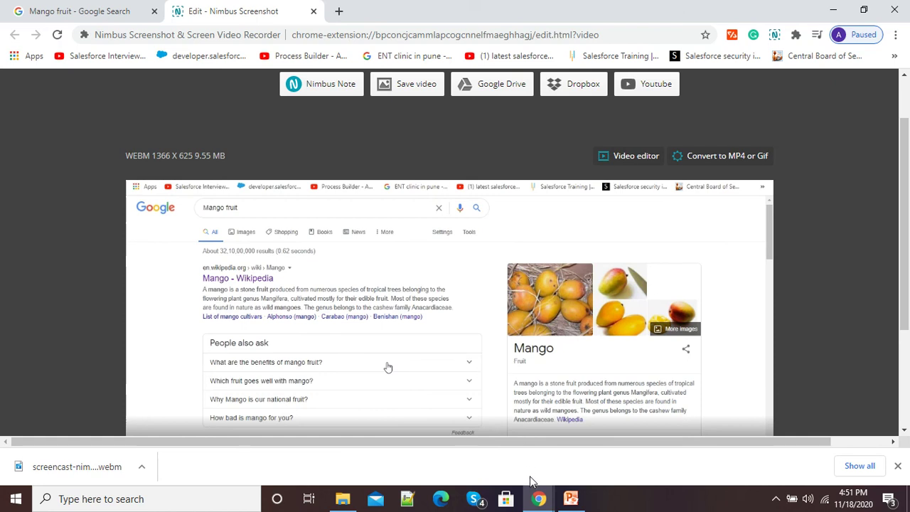
mouse_move(538, 497)
click(629, 475)
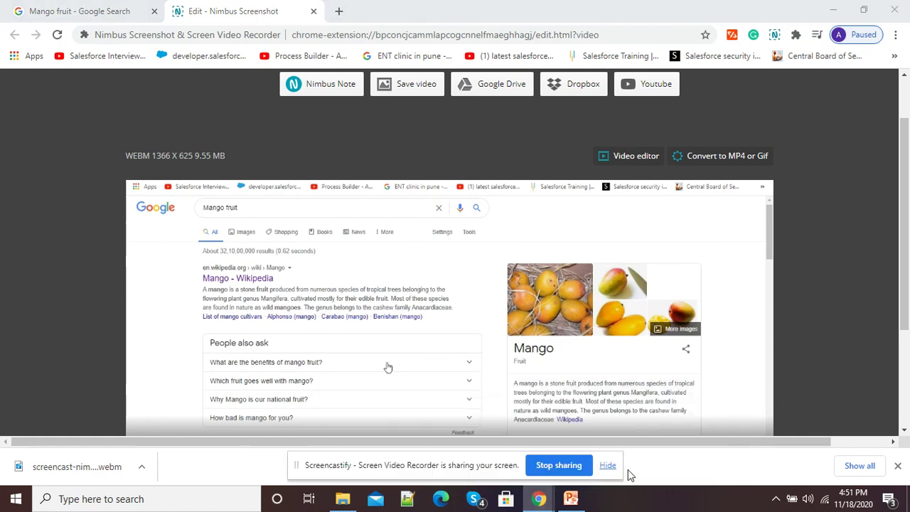